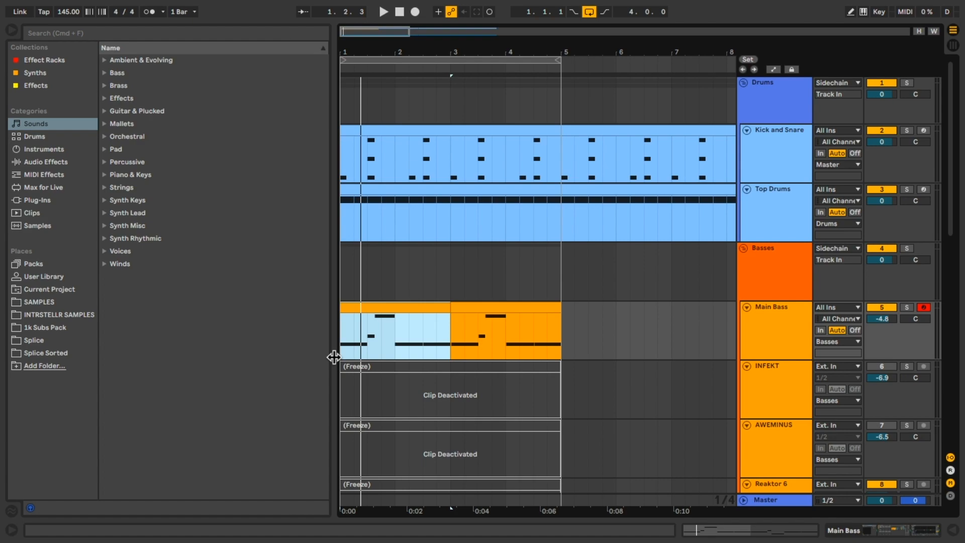
Step: Play through the four-bar loop and open the Serum instrument on the Main Bass track
key(space)
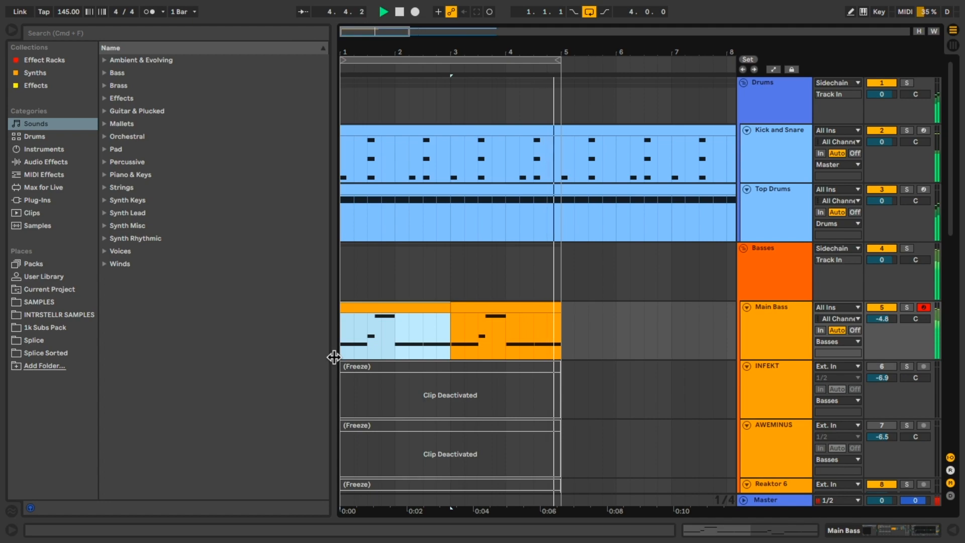
key(space)
double_click(776, 333)
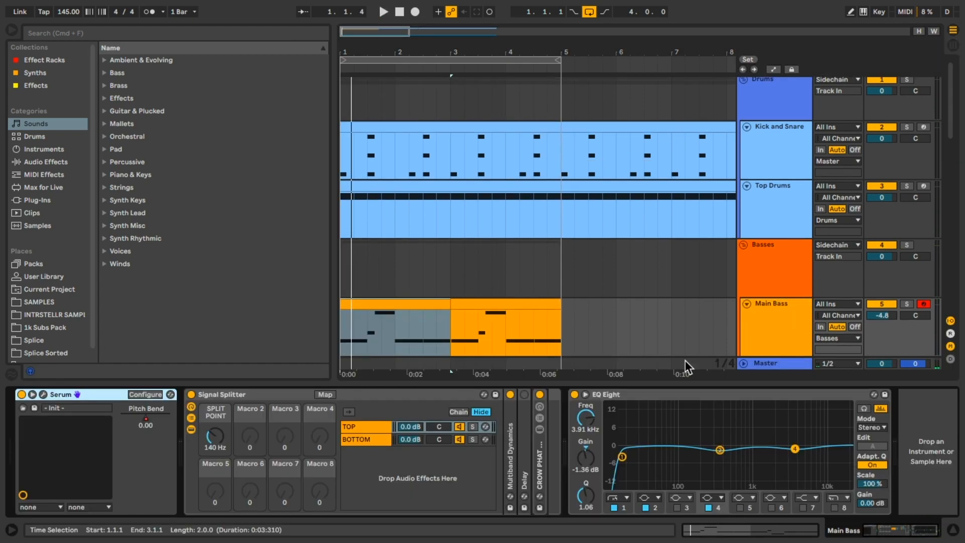
click(44, 396)
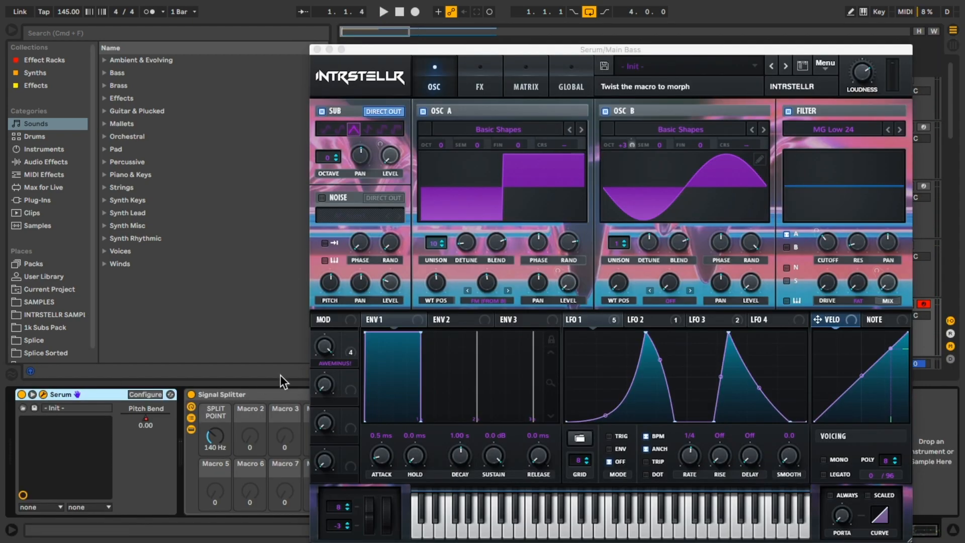
Step: Turn down Serum's AWEMINUS! macro, close the synth and play the loop
drag(327, 346, 330, 541)
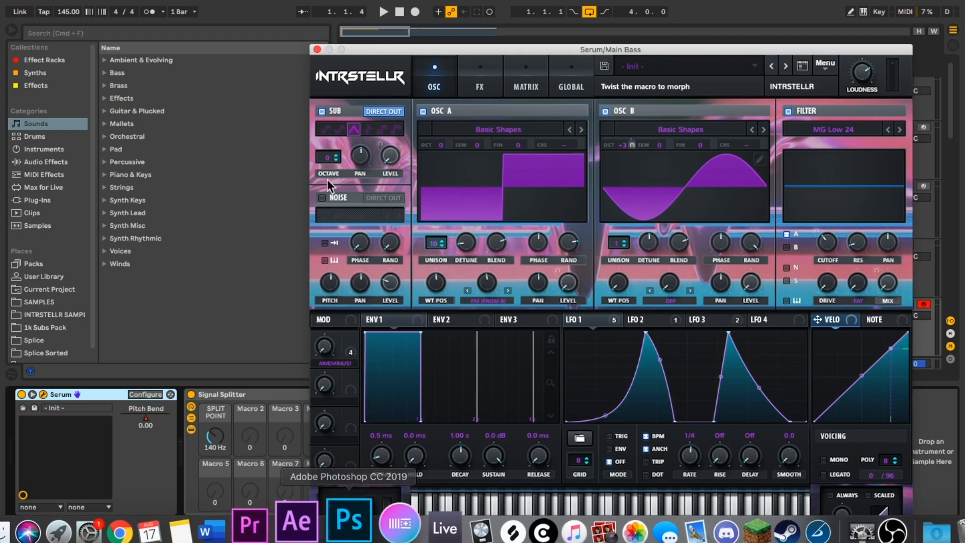
click(317, 49)
key(space)
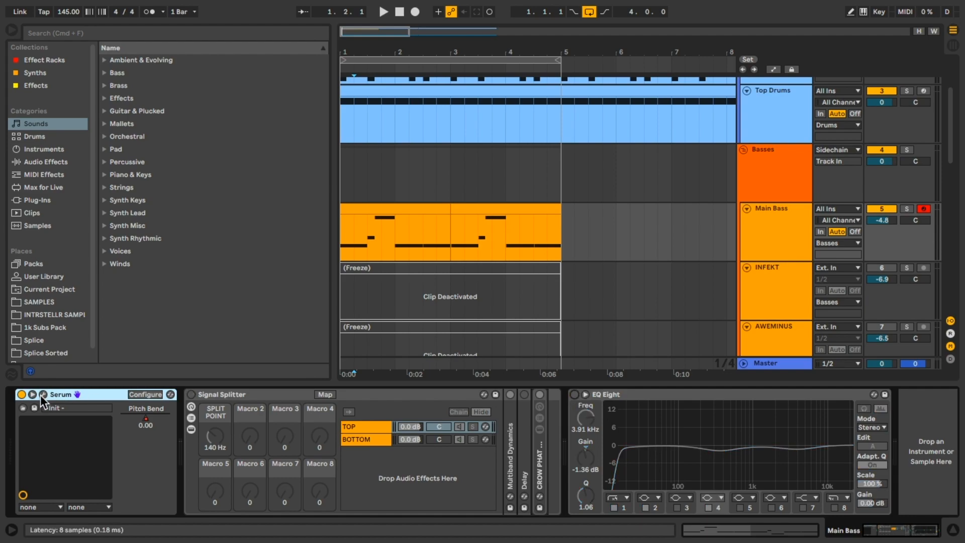
Step: Reopen Serum on the Main Bass track and turn down its AWEMINUS! macro
click(42, 394)
drag(329, 348, 319, 498)
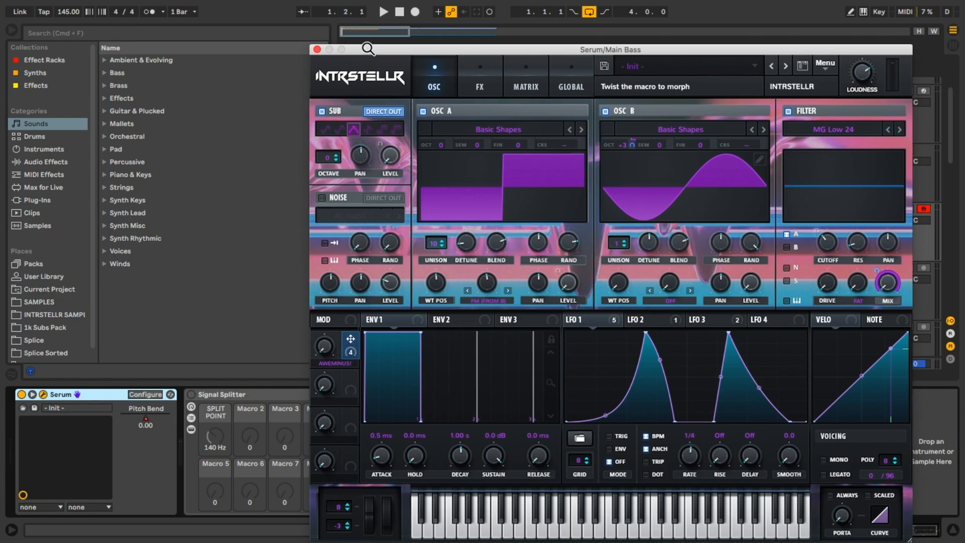
drag(369, 49, 216, 249)
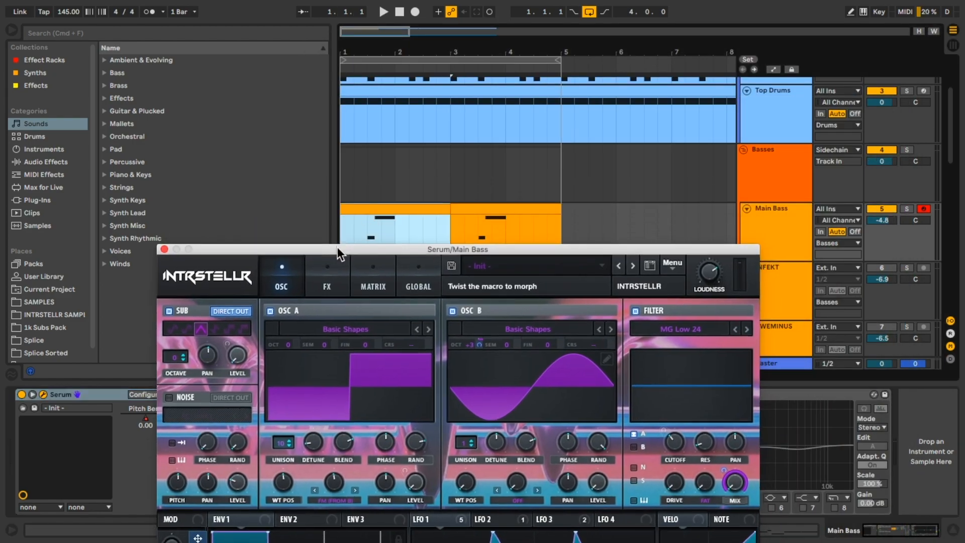
drag(337, 246, 359, 26)
Step: Switch off Serum's Hyper/Dimension, Distortion, Chorus, Filter, Delay and OTT effects
click(331, 61)
click(178, 88)
click(177, 102)
click(178, 129)
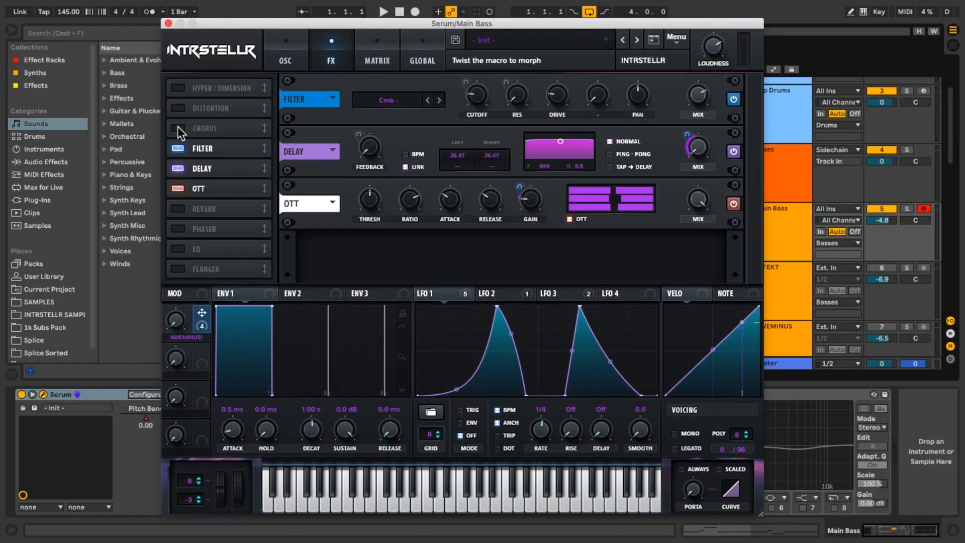
click(178, 149)
Step: Disable Serum's oscillator-page filter and sub oscillator, and play the loop with only oscillators A and B
click(285, 60)
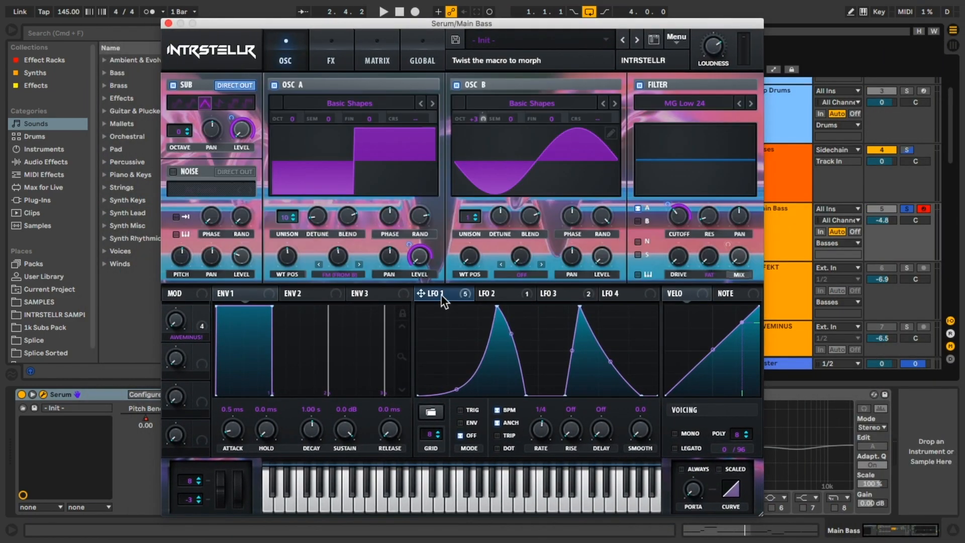
mouse_move(445, 296)
mouse_move(342, 254)
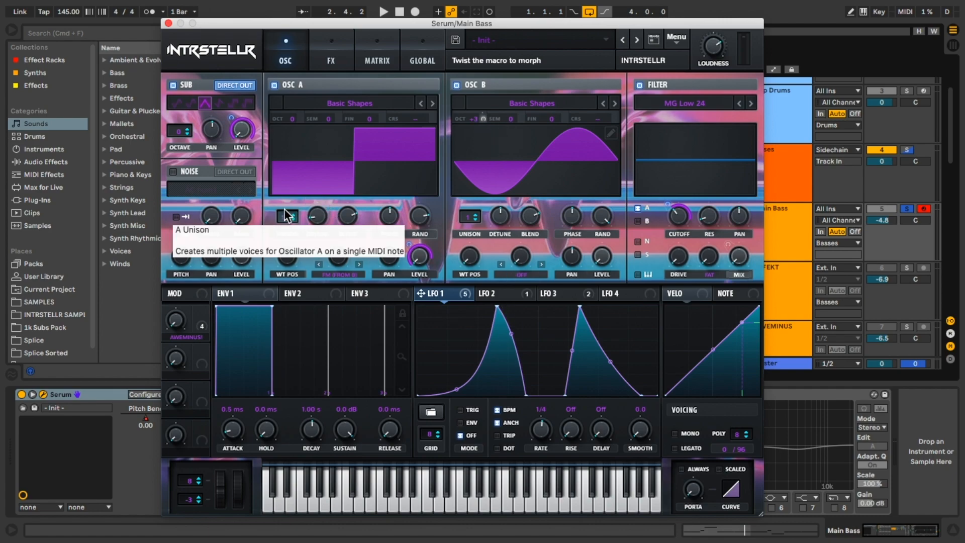
click(639, 85)
click(174, 85)
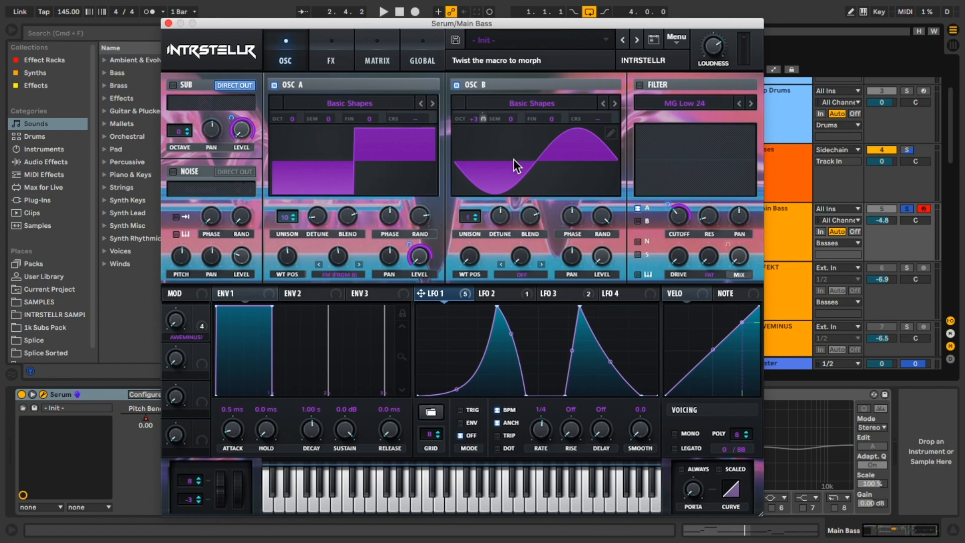
key(space)
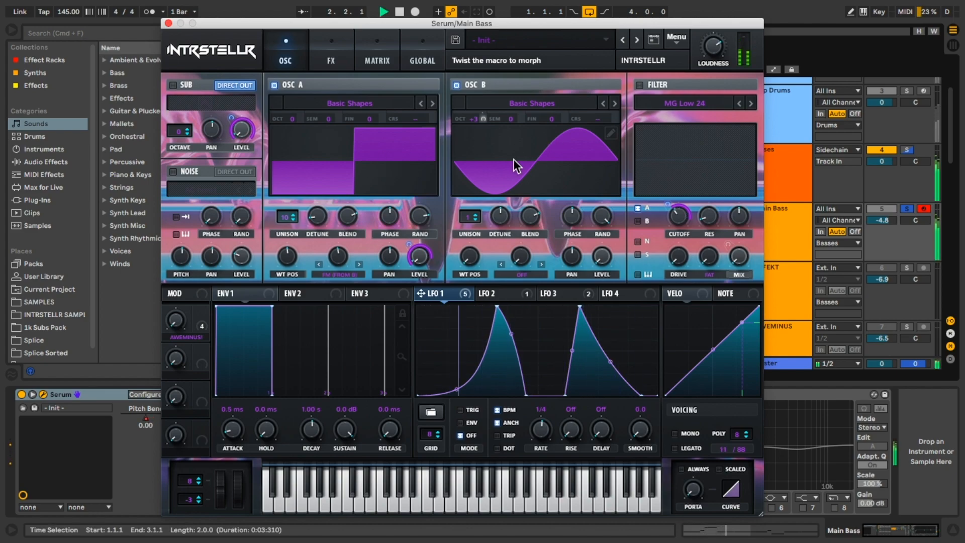
key(space)
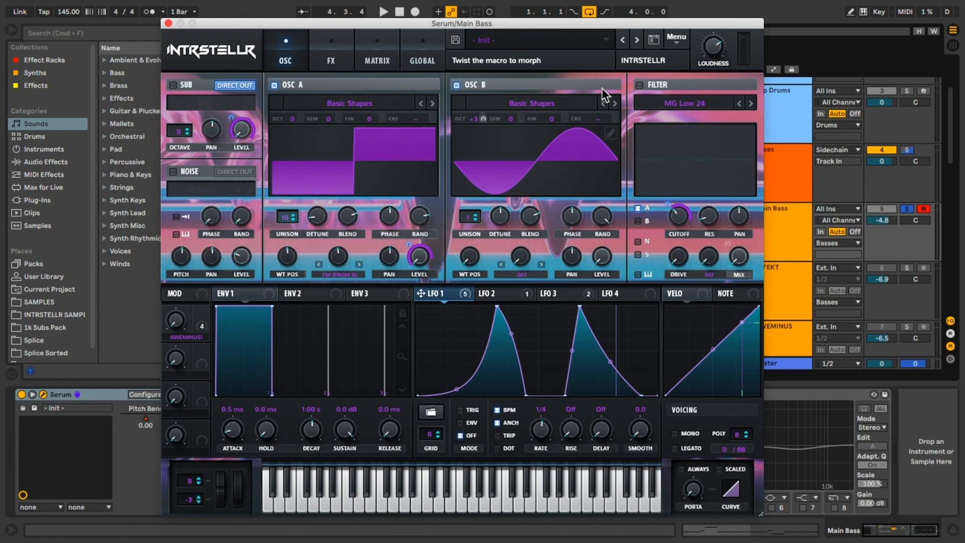
Step: Re-enable Serum's sub oscillator and MG Low 24 filter, and play the loop to hear them
click(172, 85)
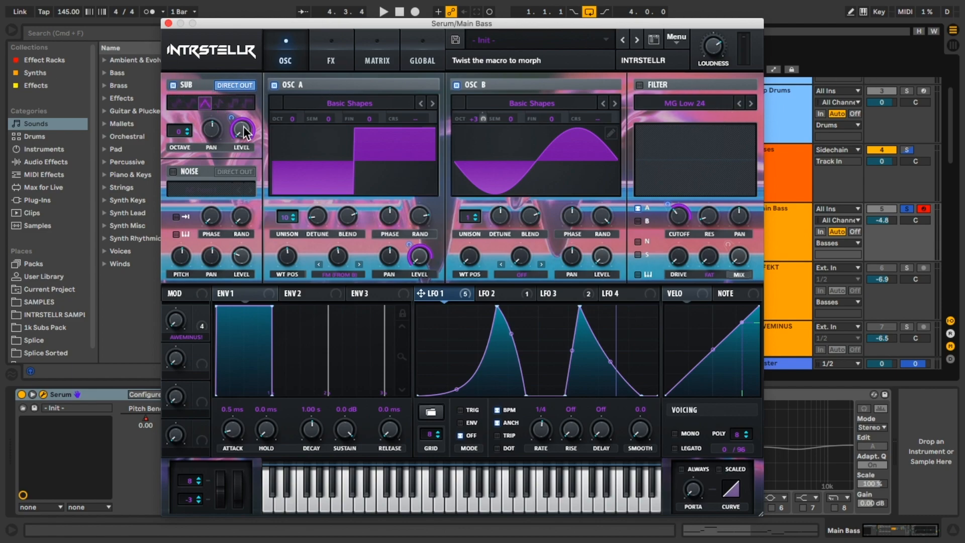
click(640, 84)
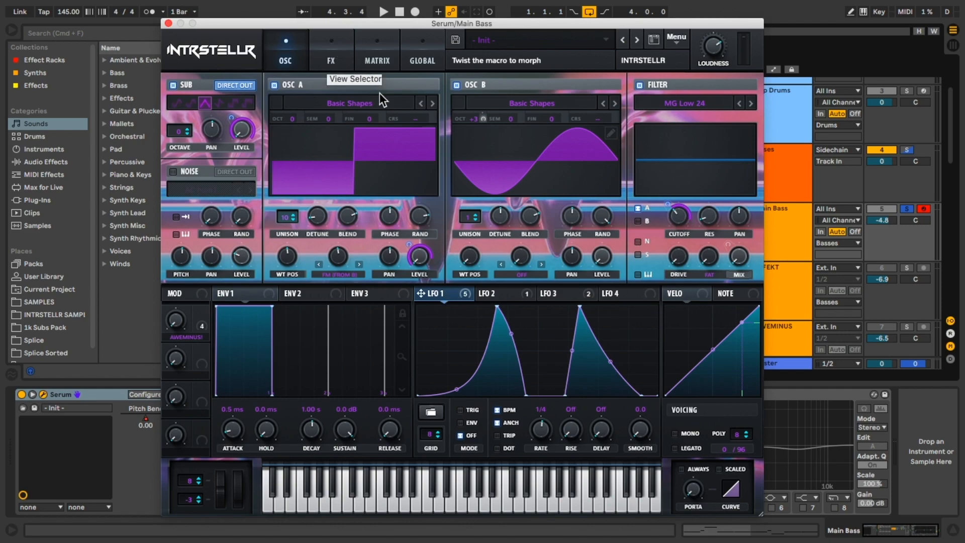
key(space)
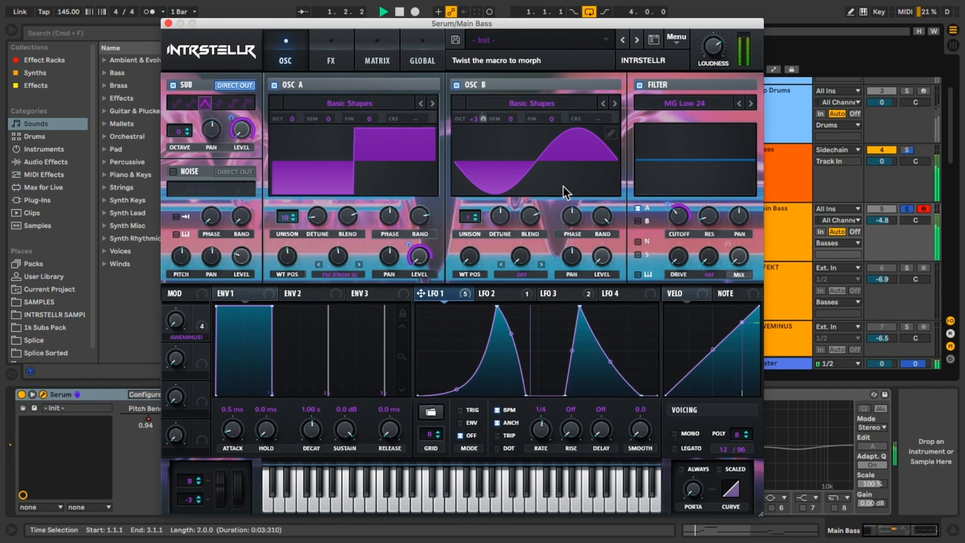
key(space)
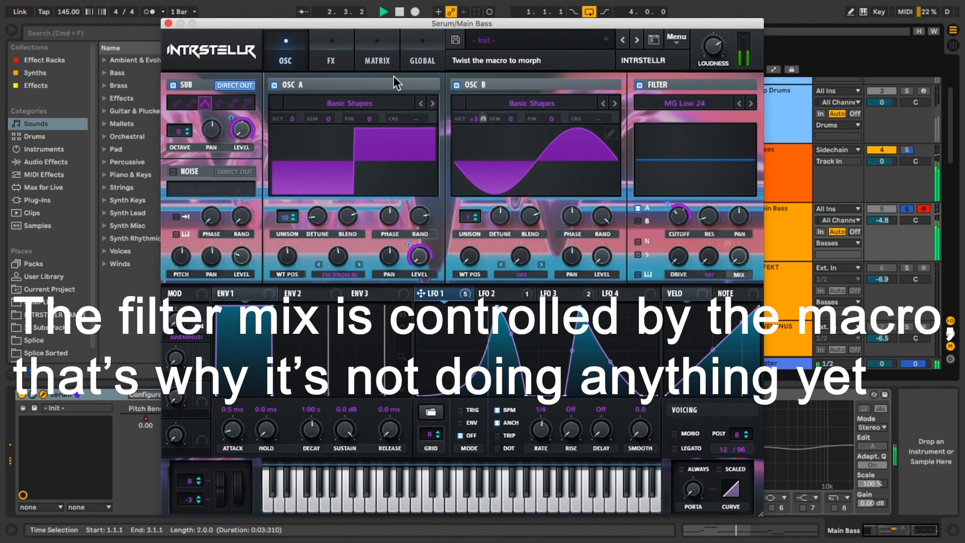
Step: Switch on Serum's Hyper/Dimension, Distortion and Chorus effects
click(325, 49)
click(179, 110)
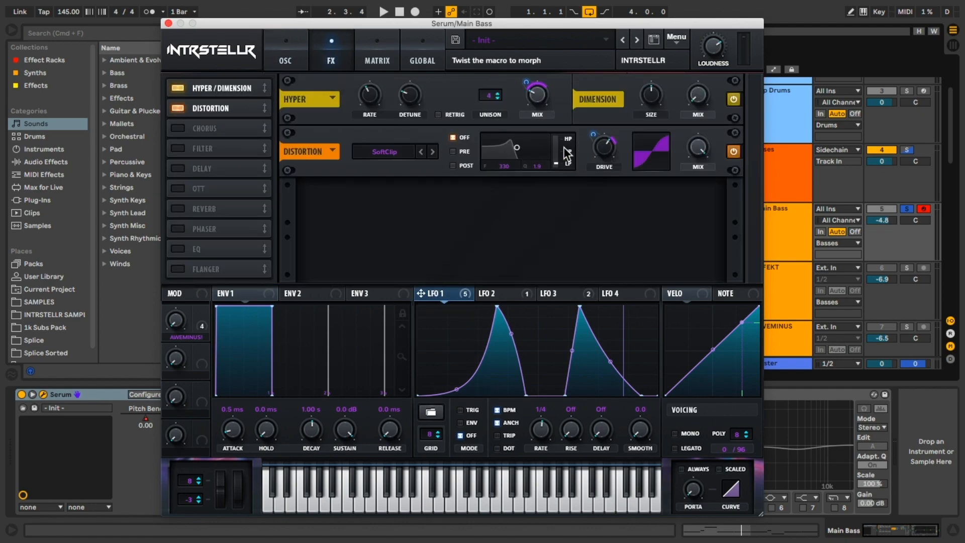
click(178, 128)
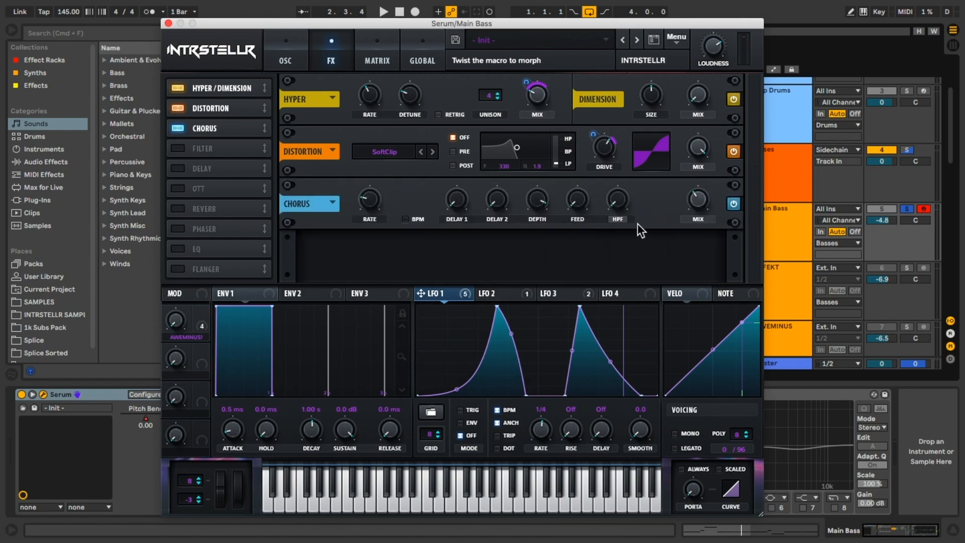
mouse_move(701, 201)
Step: Switch on Serum's Cmb - filter effect and display the LFO 2 and LFO 3 shapes modulating it
click(202, 148)
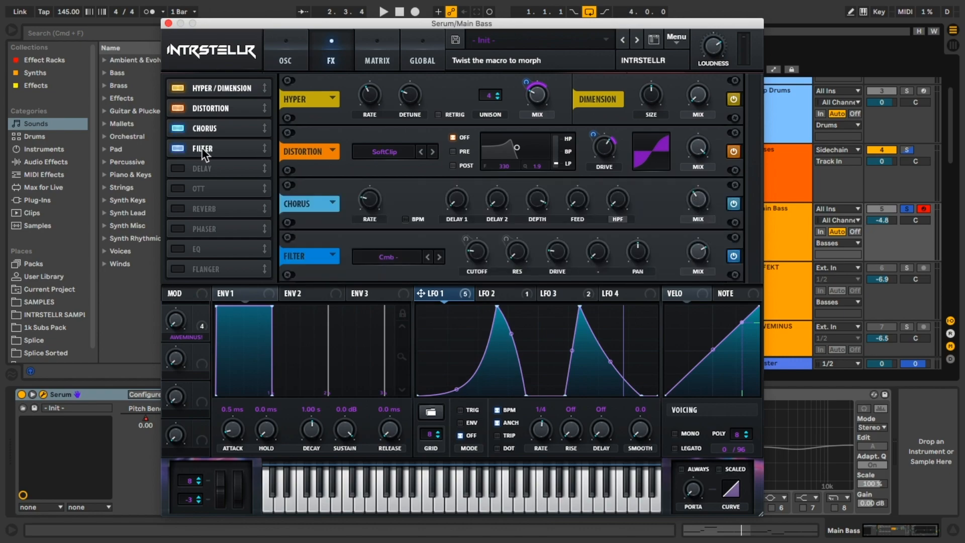
click(504, 290)
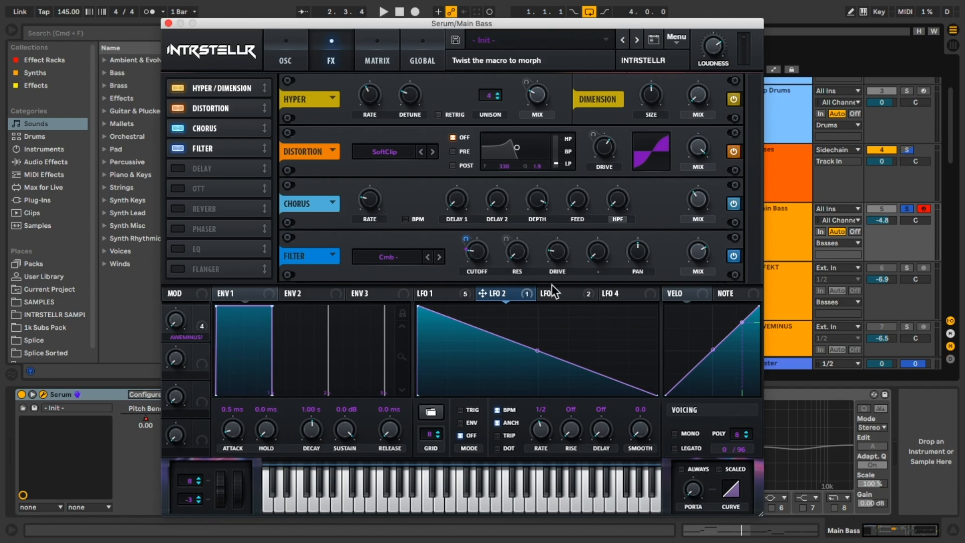
click(567, 294)
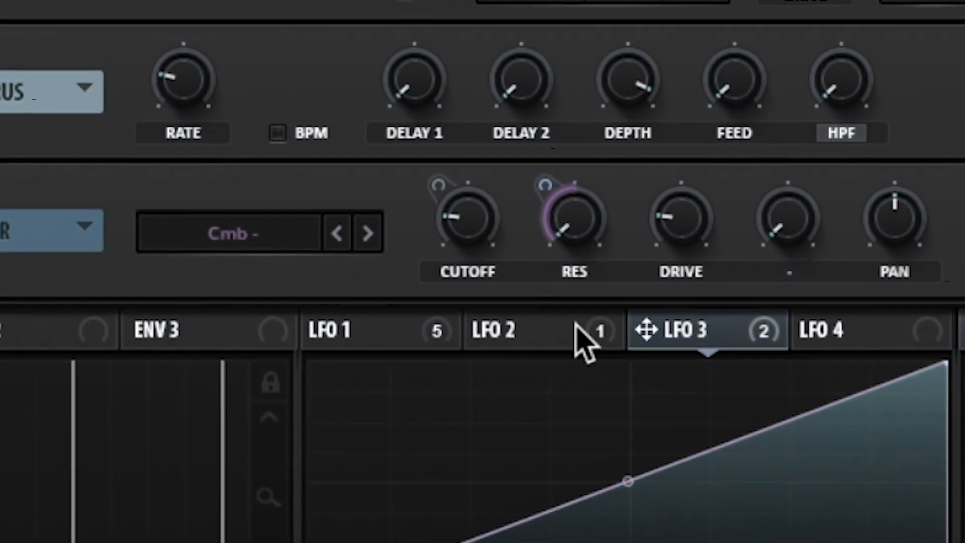
click(547, 308)
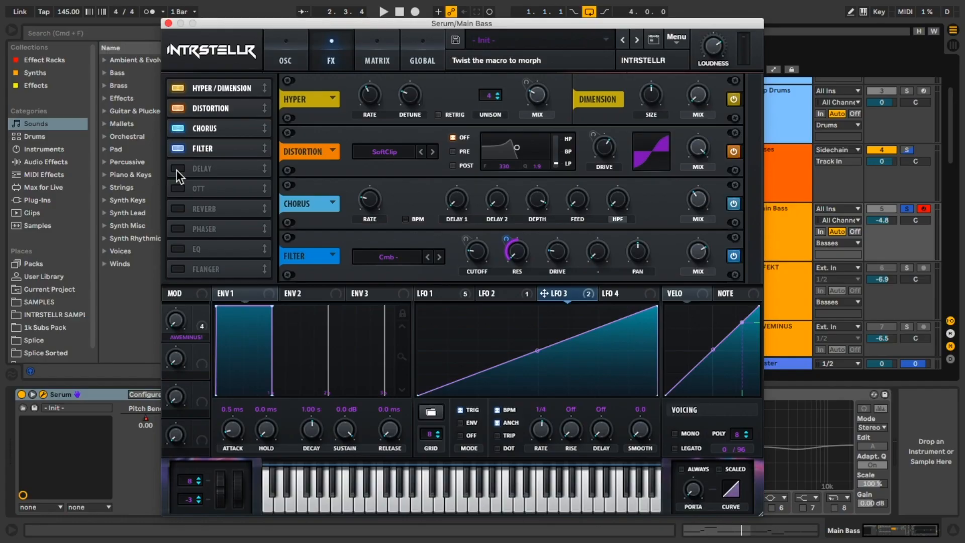
Step: Switch on Serum's Delay and OTT effects, and play the loop from the oscillator page
click(178, 168)
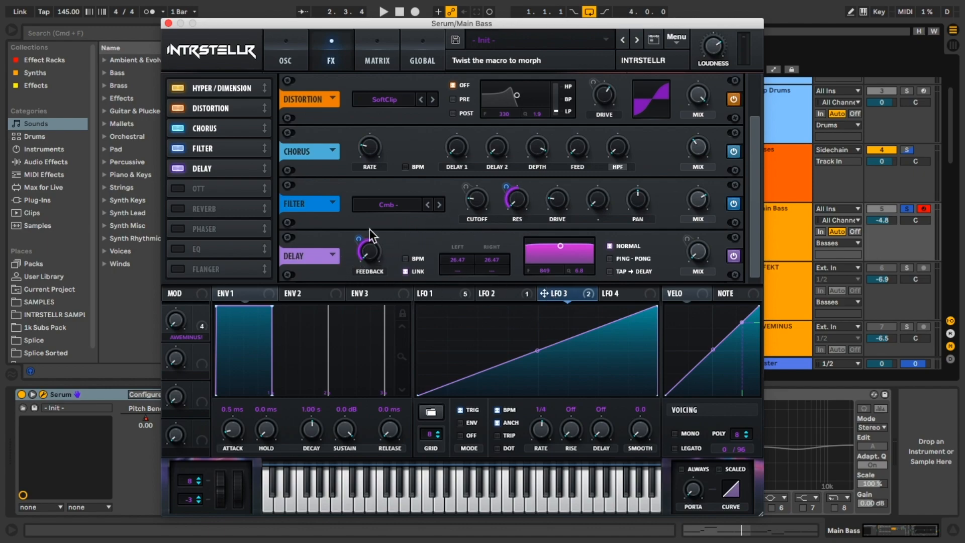
click(178, 189)
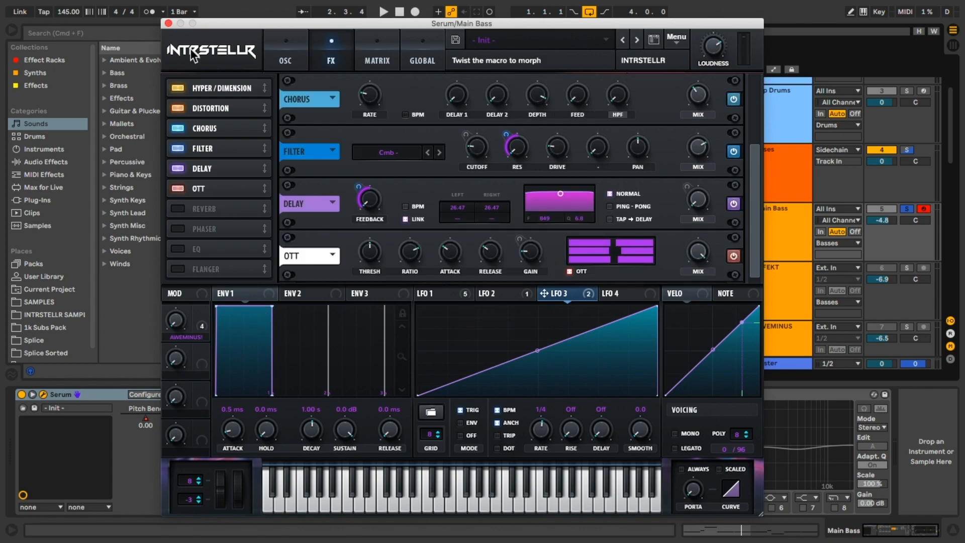
click(301, 50)
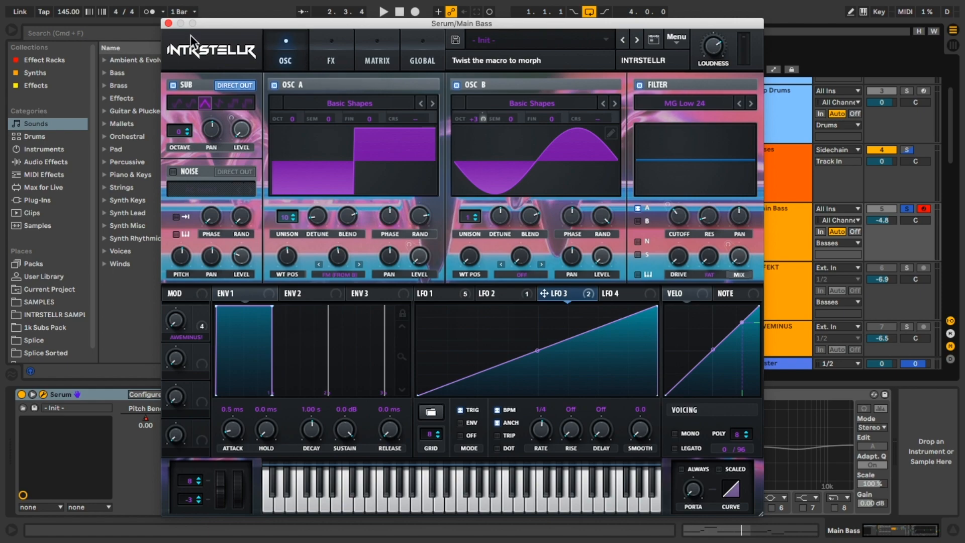
key(space)
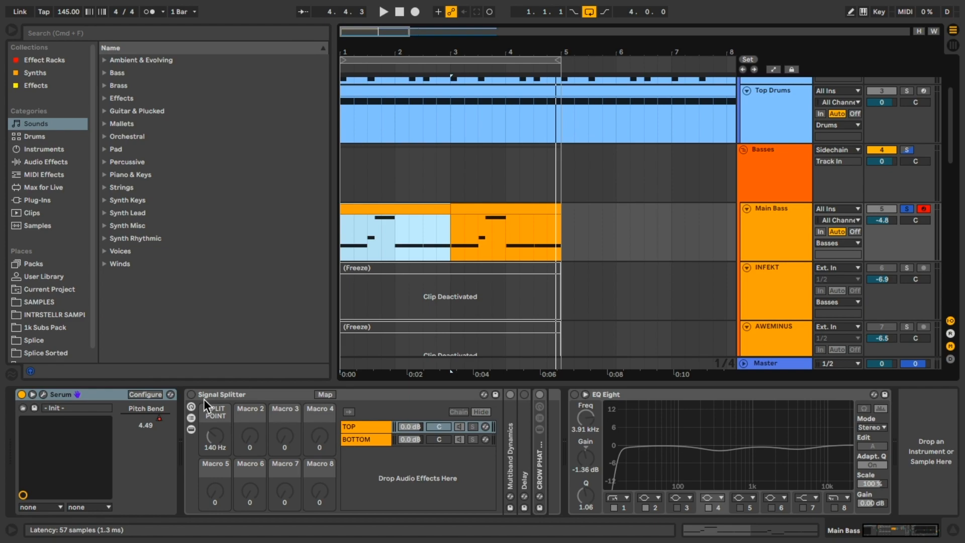
Step: Turn on the Signal Splitter rack and collapse the Utility and Saturator devices in its BOTTOM chain
click(191, 394)
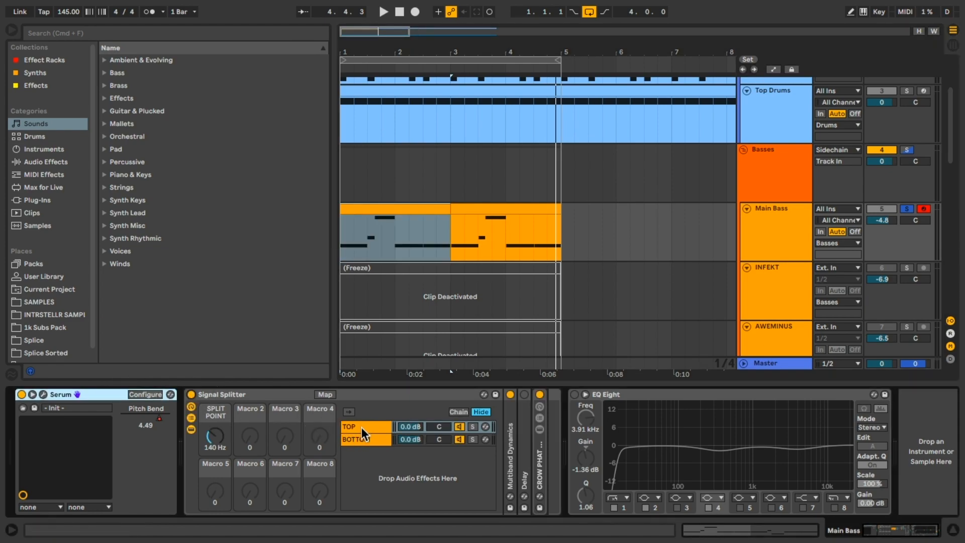
click(373, 442)
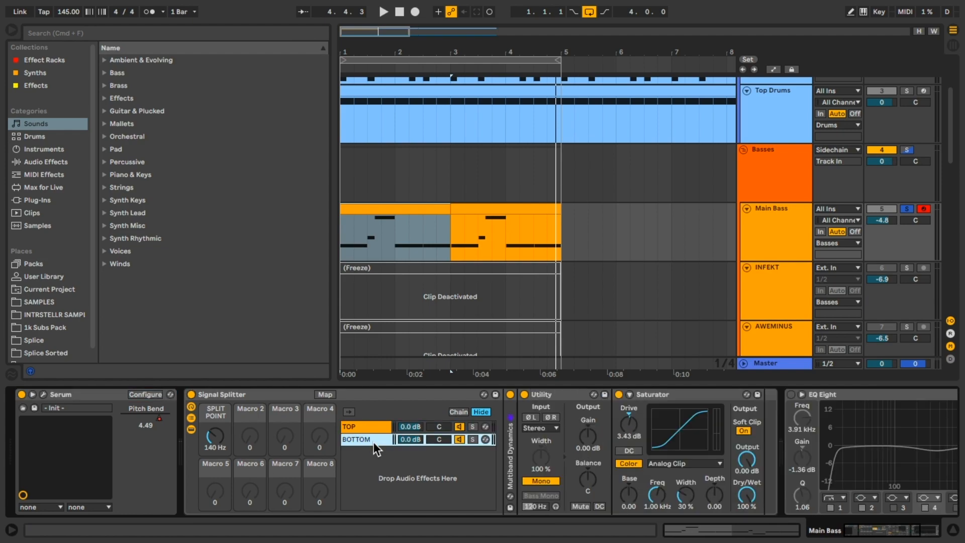
double_click(559, 396)
double_click(589, 392)
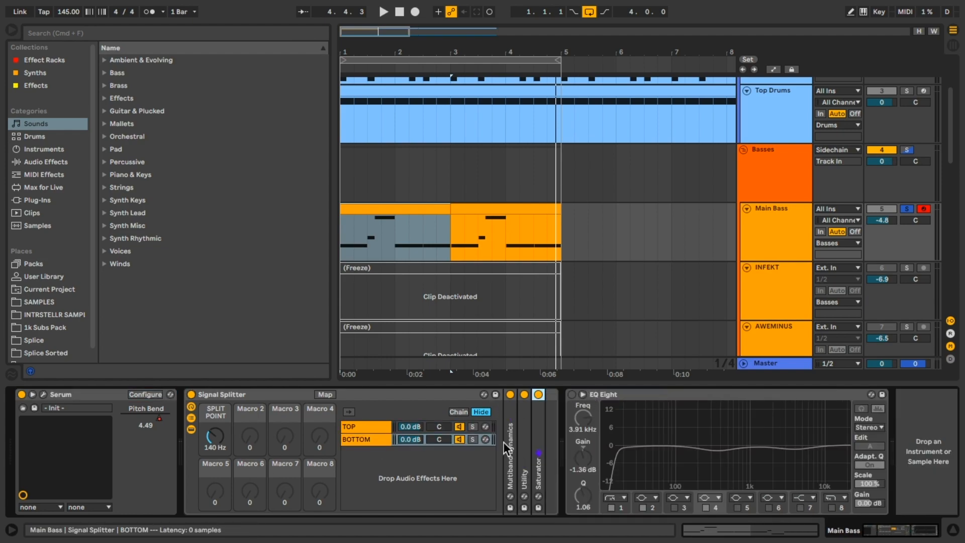
Step: Inspect the Delay and CROW PHAT devices in the Signal Splitter's TOP chain
click(362, 426)
click(521, 441)
double_click(521, 442)
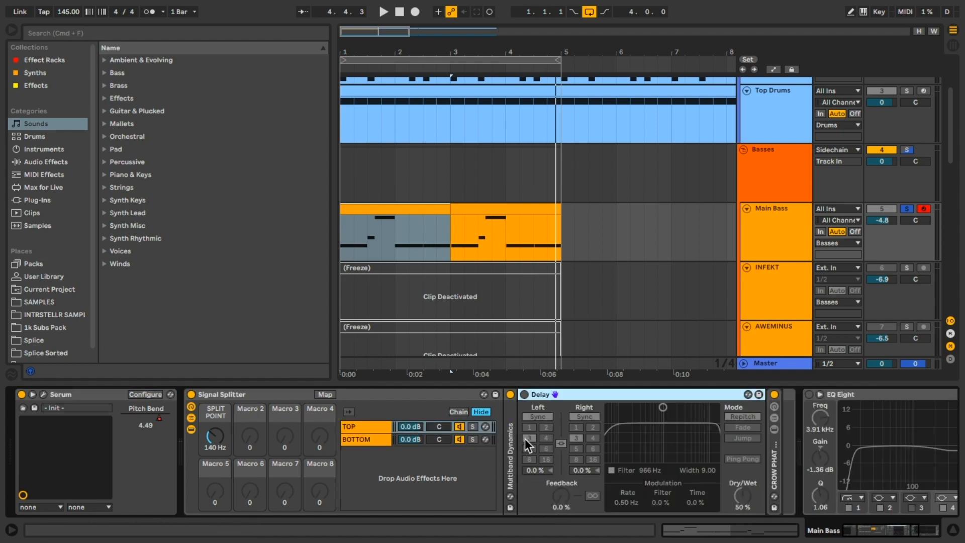
double_click(552, 397)
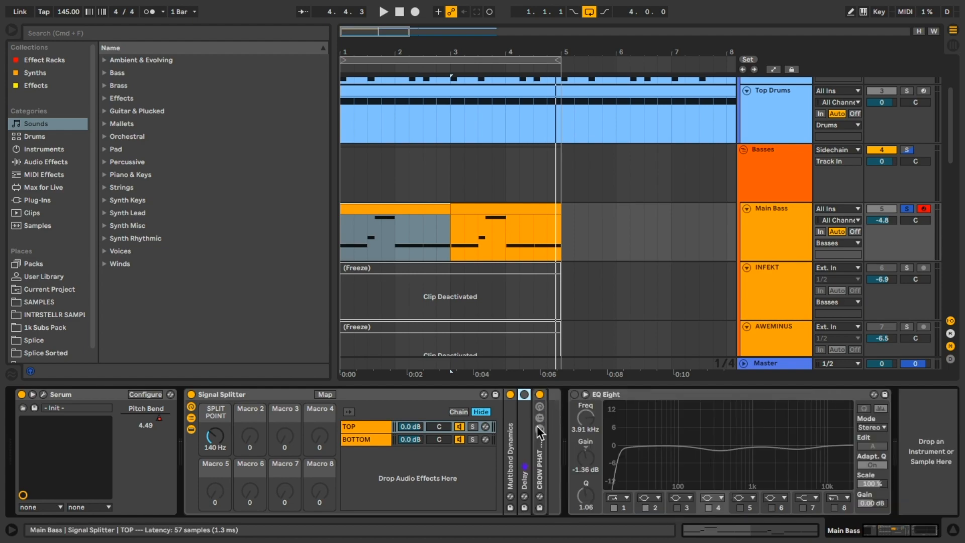
double_click(541, 463)
key(Delete)
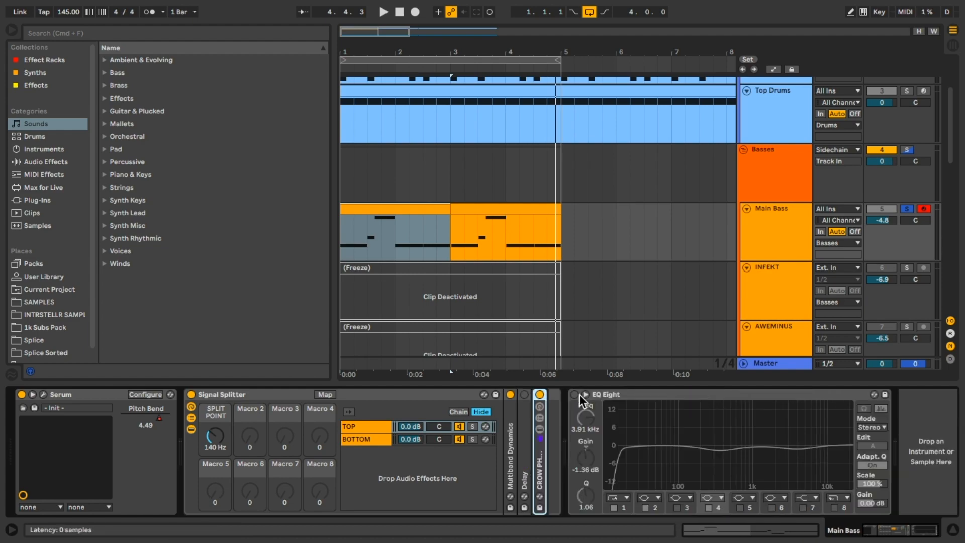
Step: Collapse the Signal Splitter rack and turn on EQ Eight with its second band selected
double_click(206, 393)
click(212, 395)
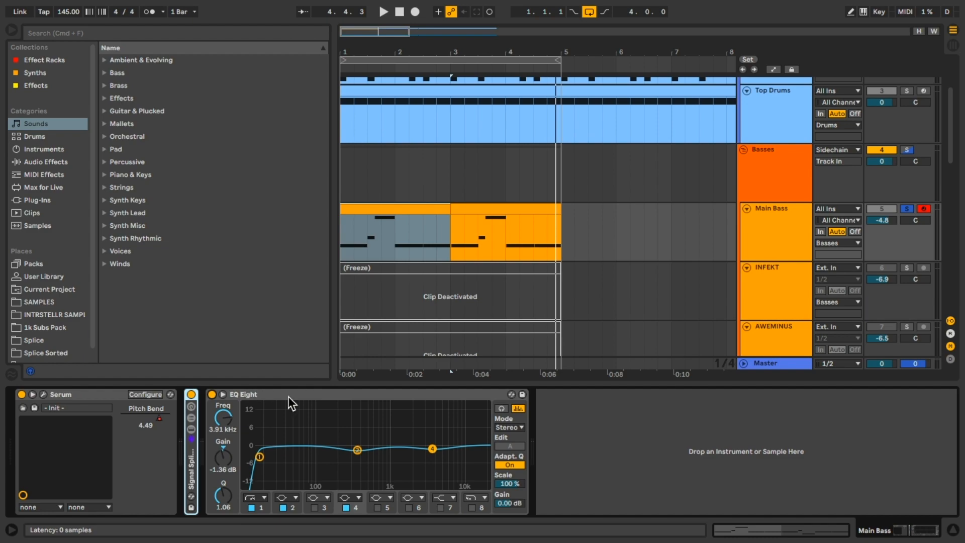
click(356, 450)
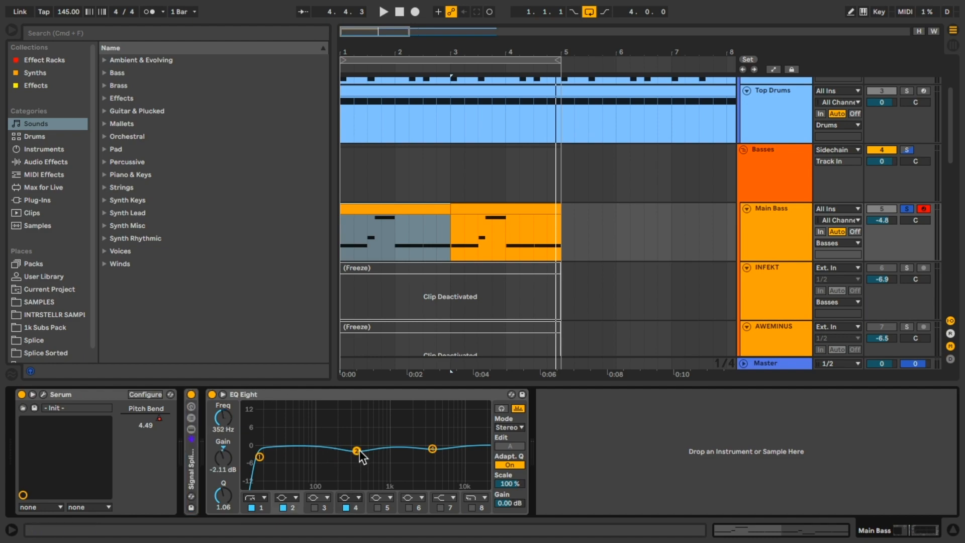
Step: Select EQ Eight's fourth band, collapse the device, and play the loop through the full chain
click(433, 448)
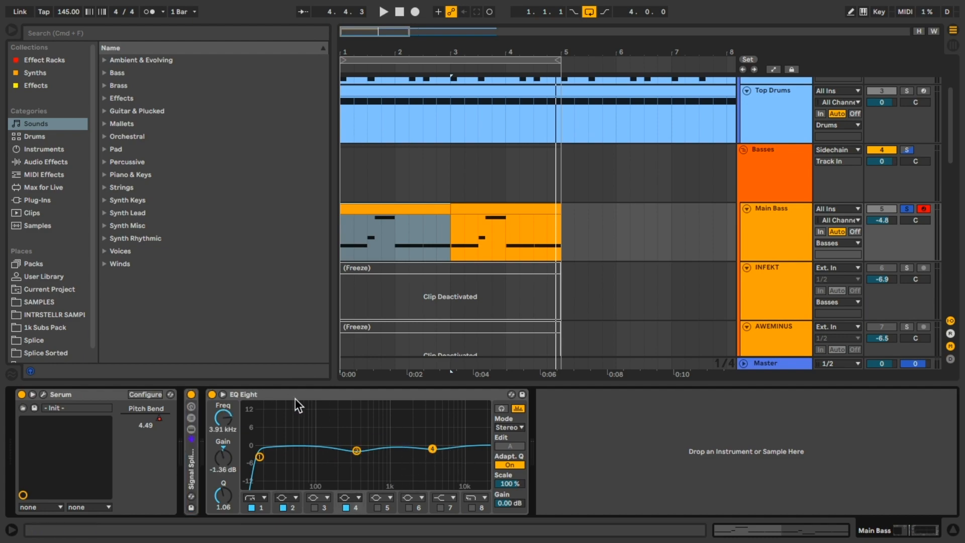
double_click(269, 395)
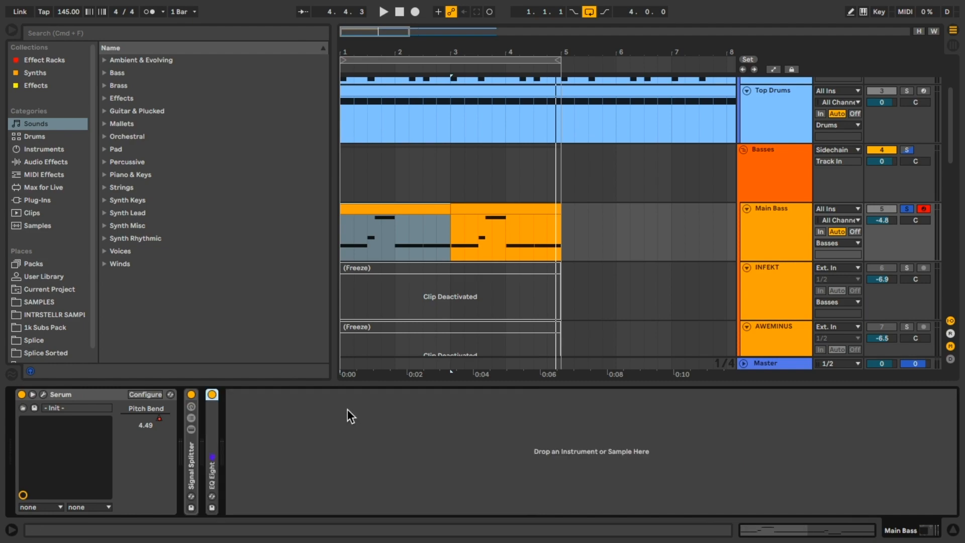
key(space)
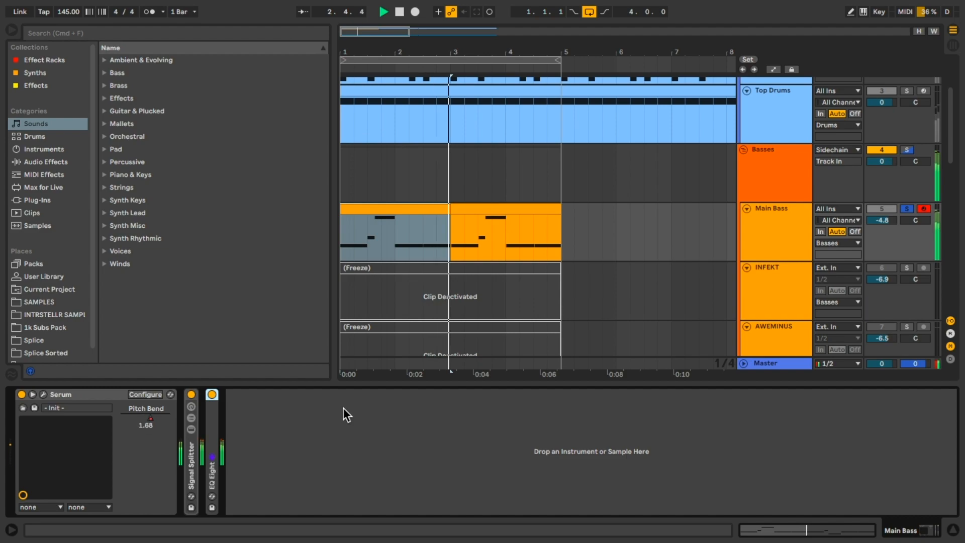
key(space)
Step: Open Serum and examine what the AWEMINUS! macro modulates on the oscillator and effects pages
click(44, 394)
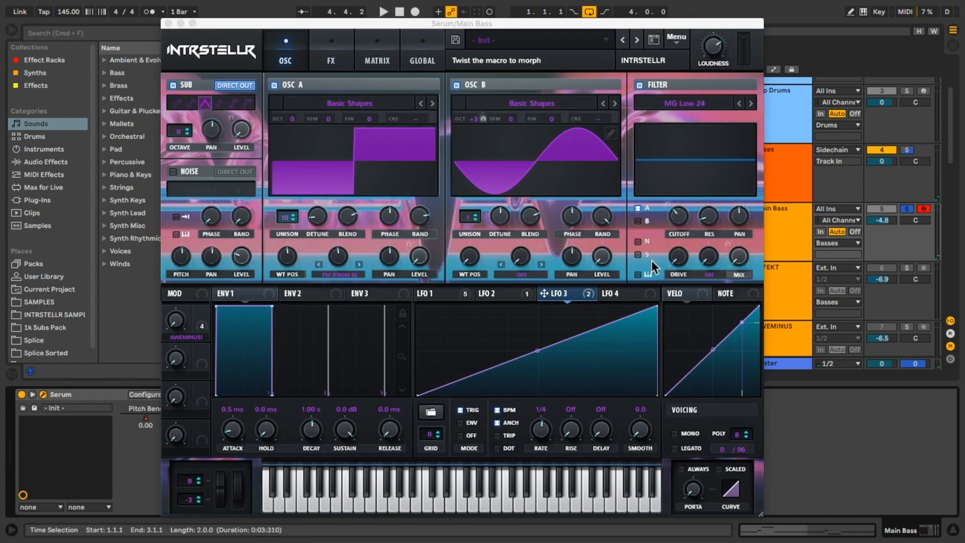
mouse_move(205, 312)
click(203, 319)
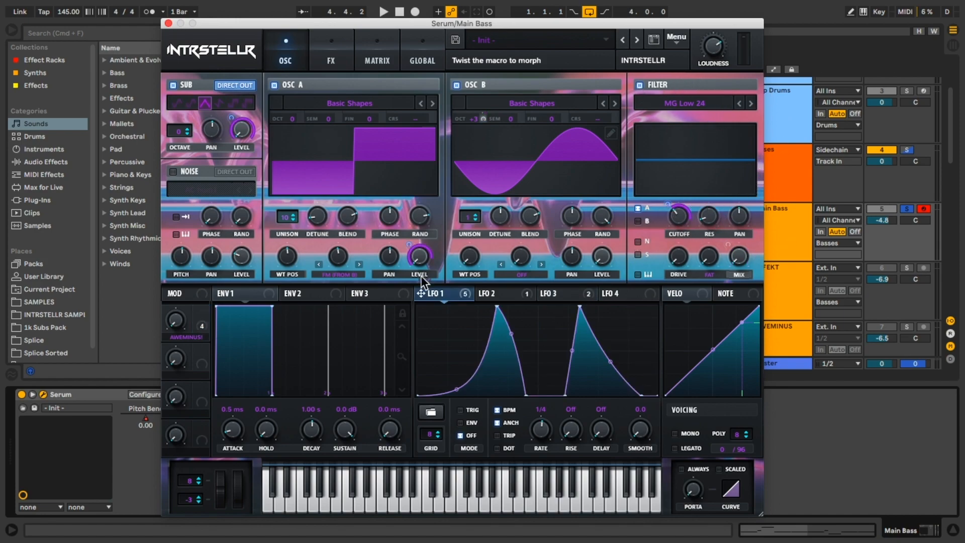
mouse_move(197, 324)
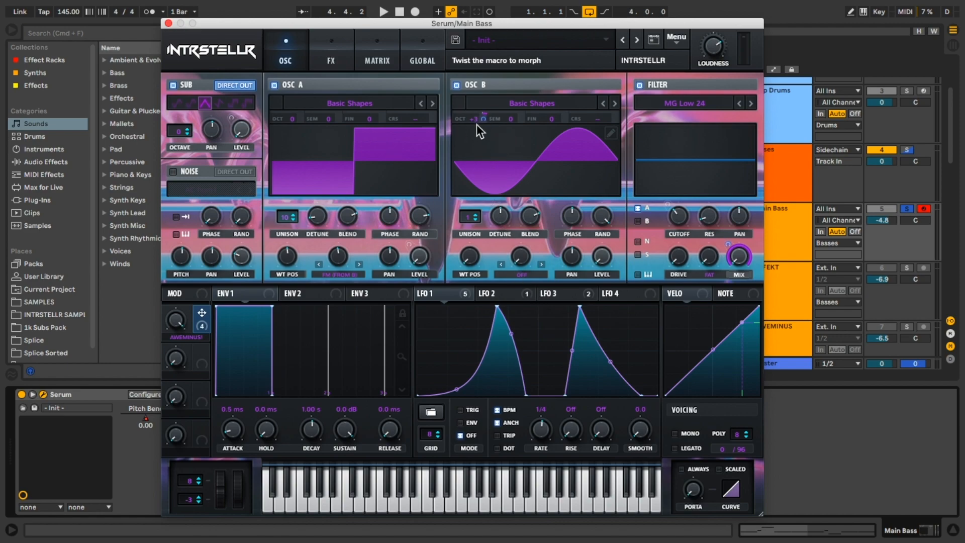
click(332, 42)
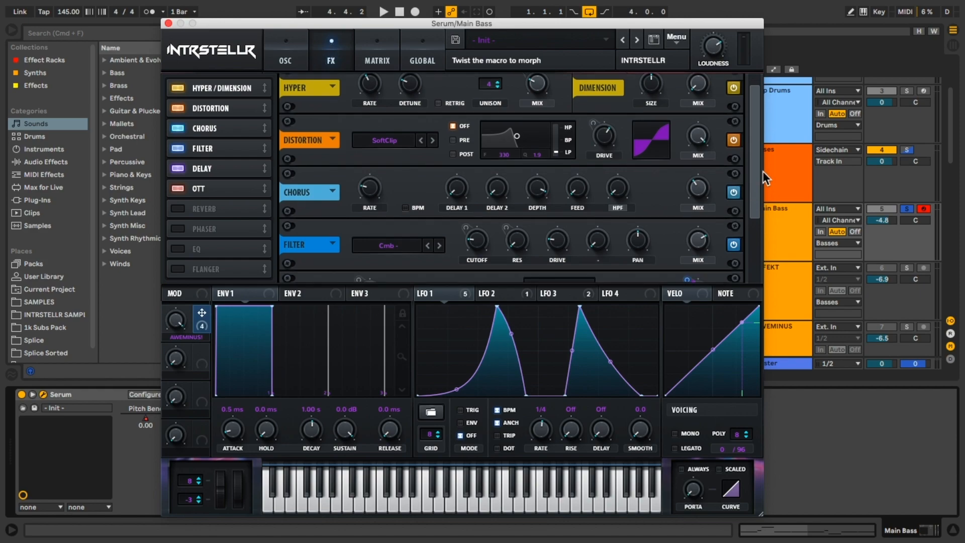
scroll(762, 171, down, 4)
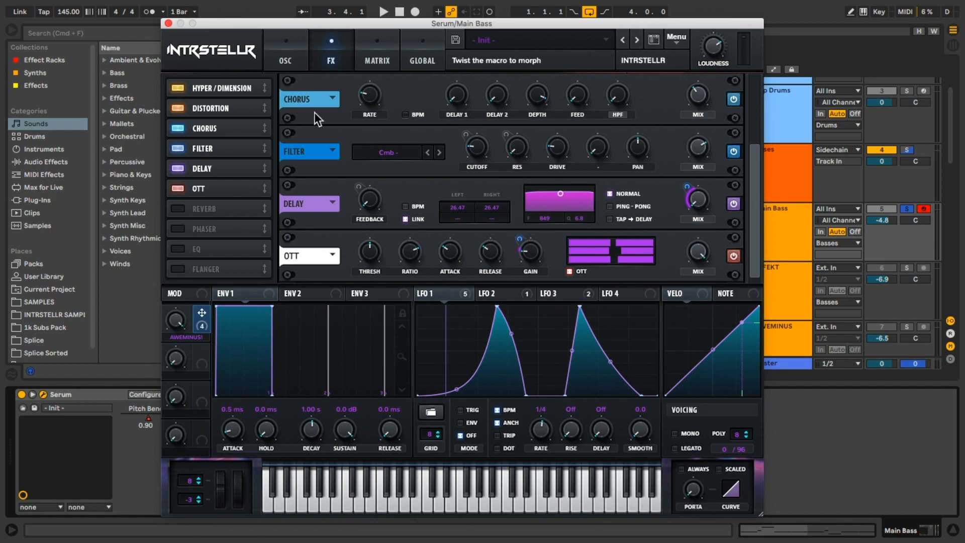
click(285, 56)
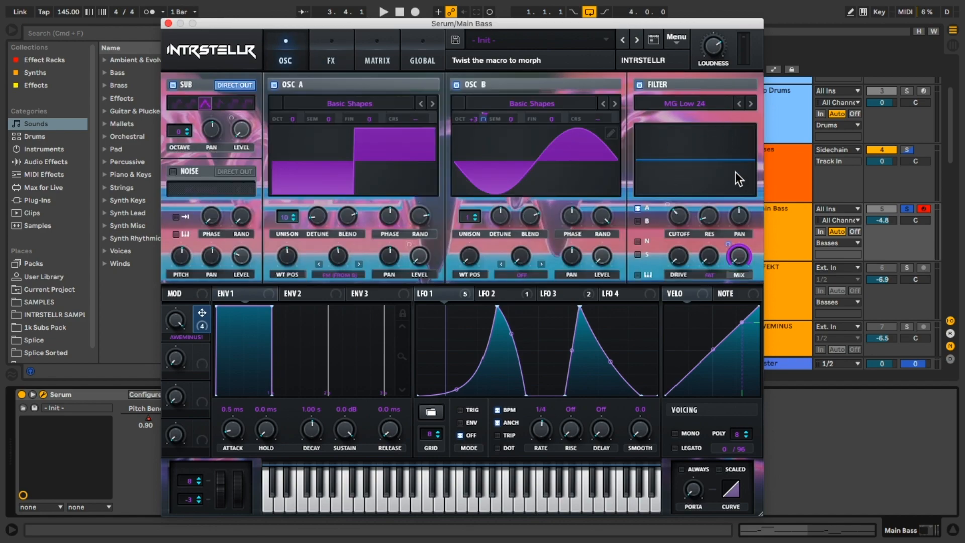
click(342, 49)
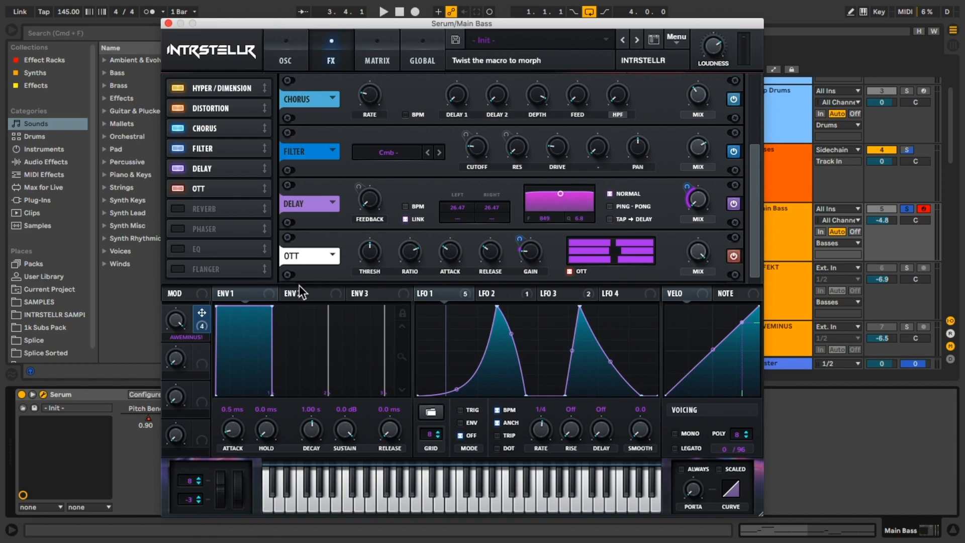
Step: Set the AWEMINUS! macro to 0%, sweep it upward while the loop plays, and close Serum after viewing its effects
drag(180, 324, 221, 541)
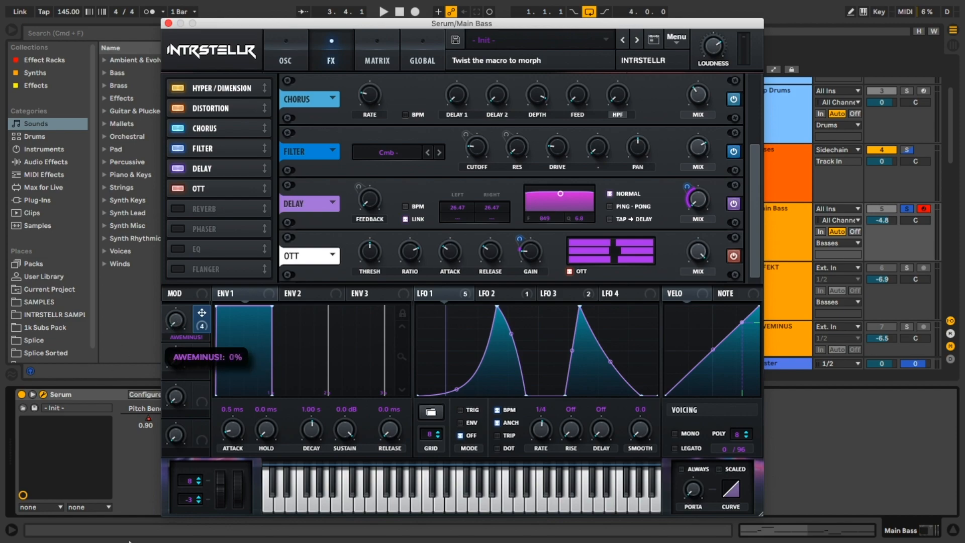
key(space)
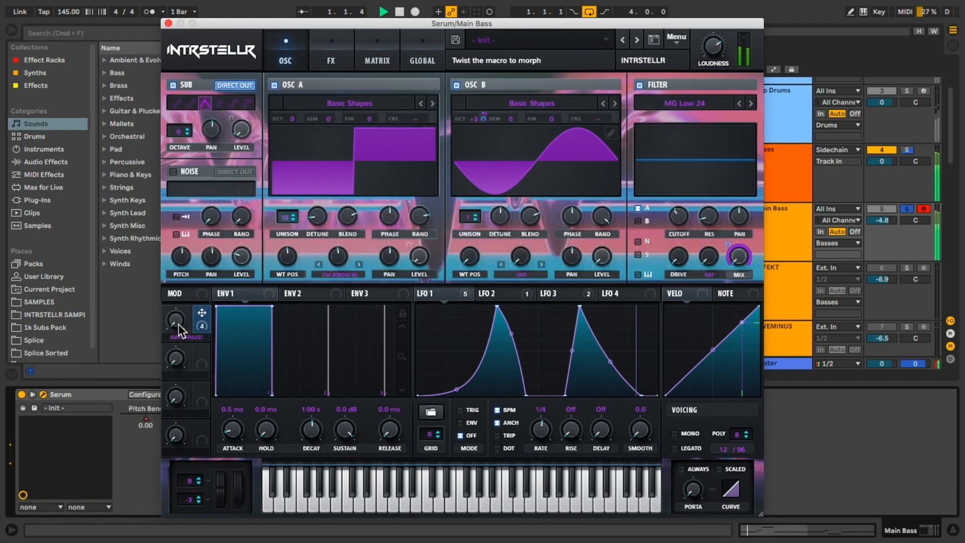
drag(179, 324, 283, 231)
key(space)
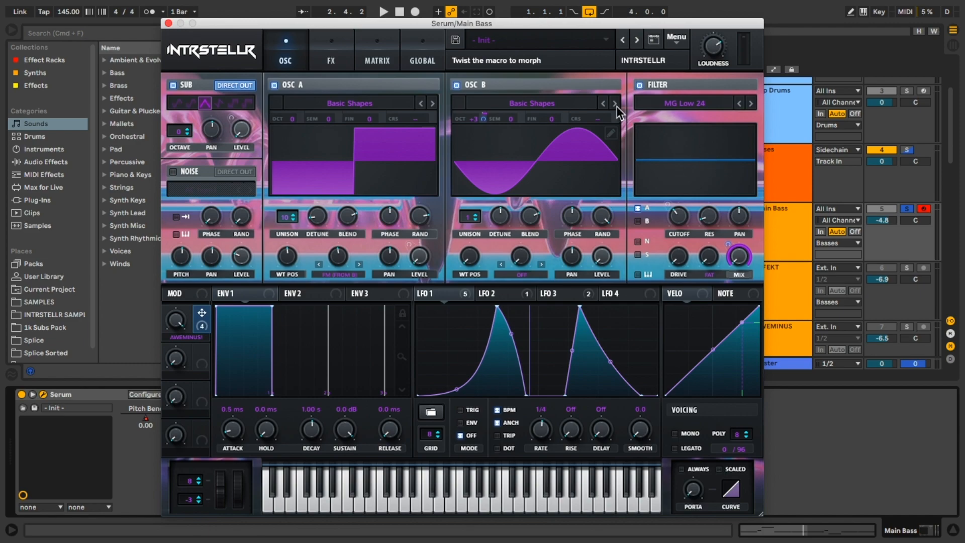
click(340, 48)
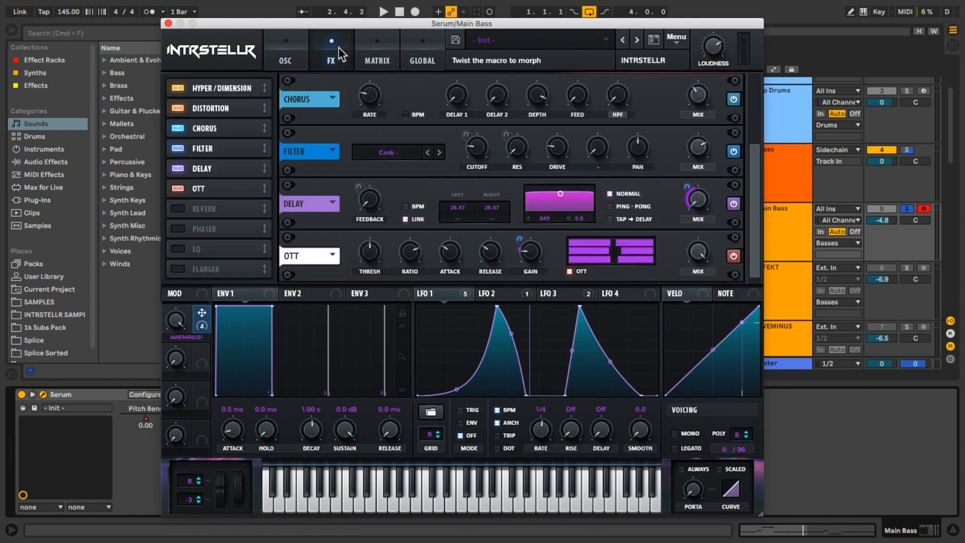
click(167, 27)
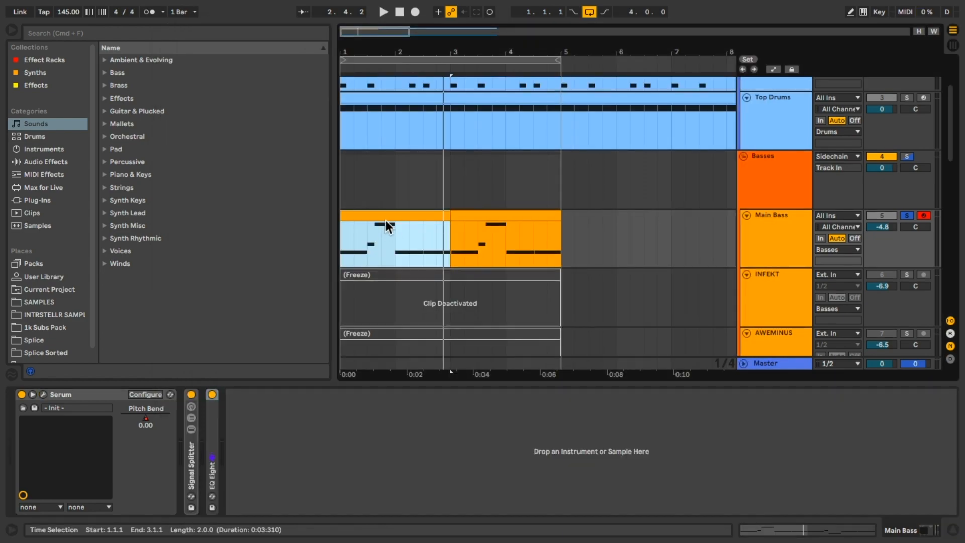